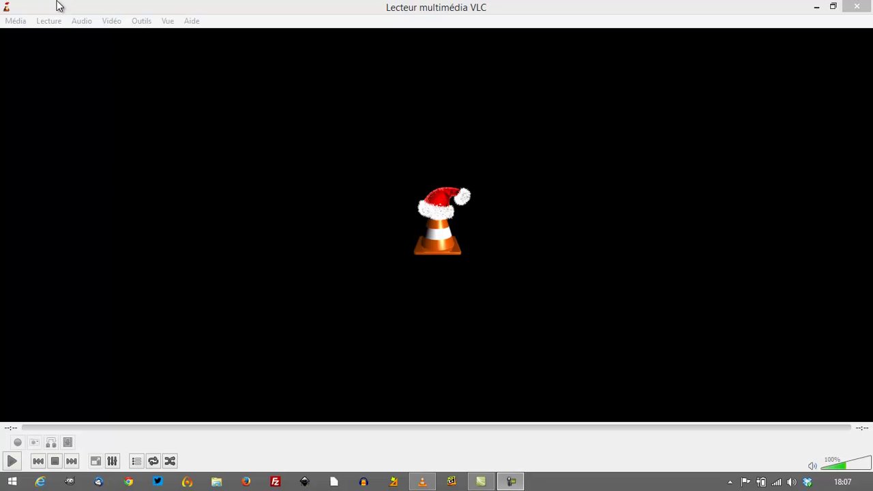
Open the media conversion dialog and select the listed [Vimeo-].mp4 file.
click(21, 20)
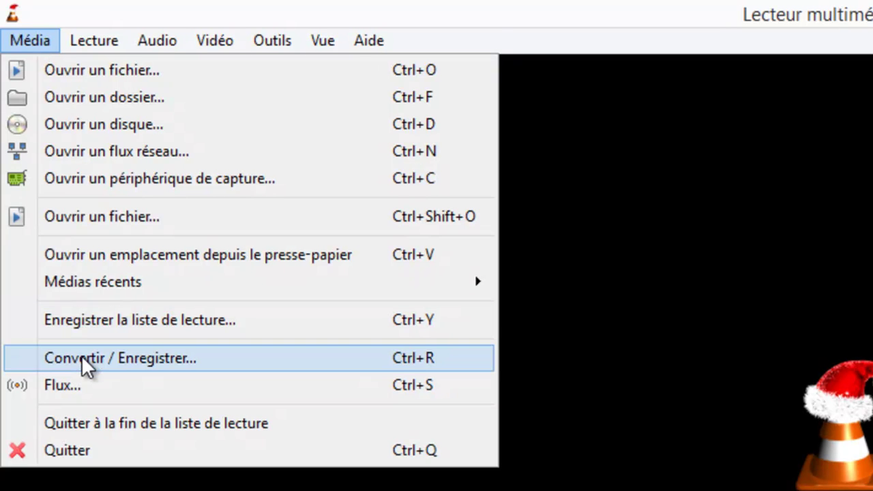
click(82, 358)
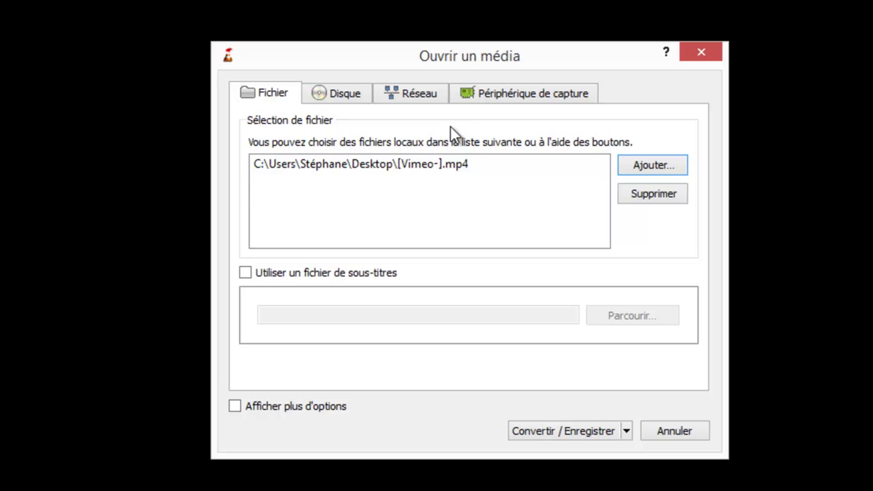
click(392, 161)
click(382, 168)
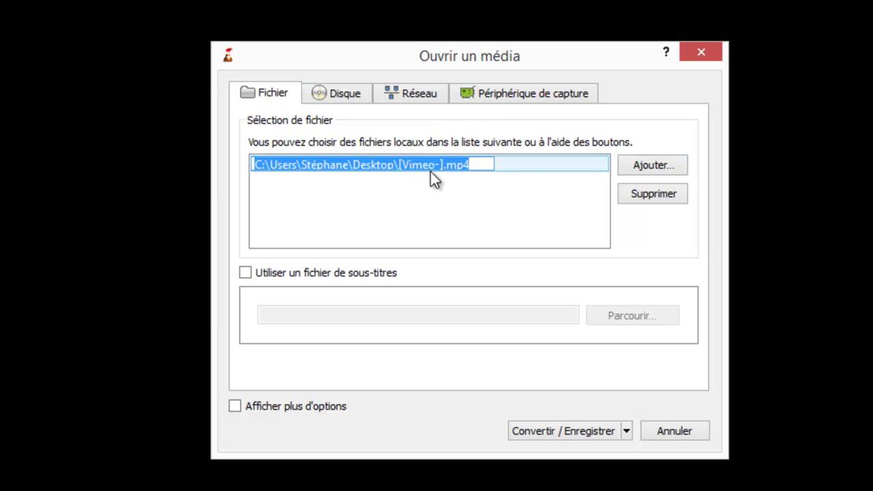
Add the desktop video [Vimeo-].mp4 to the file selection and remove the duplicate entry.
click(651, 167)
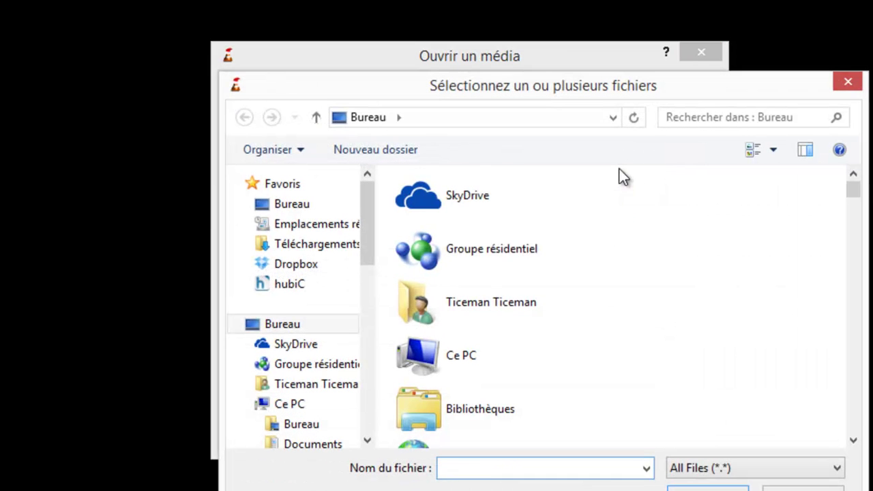
click(430, 214)
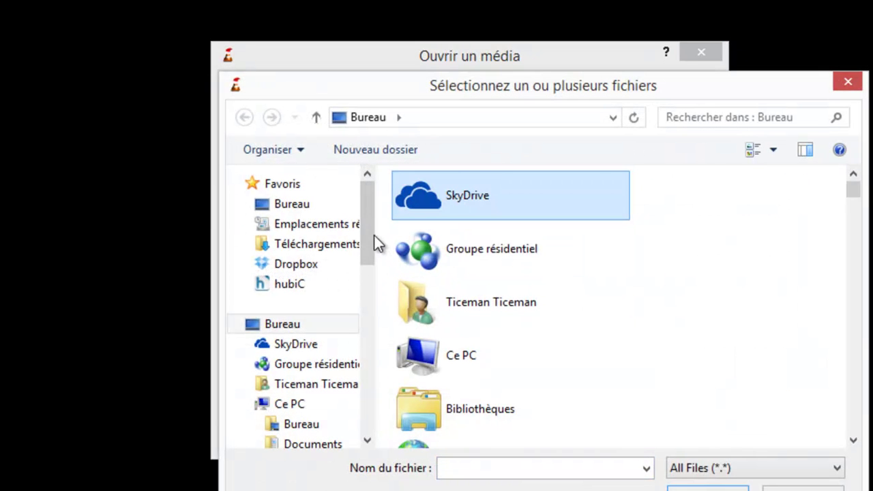
click(300, 210)
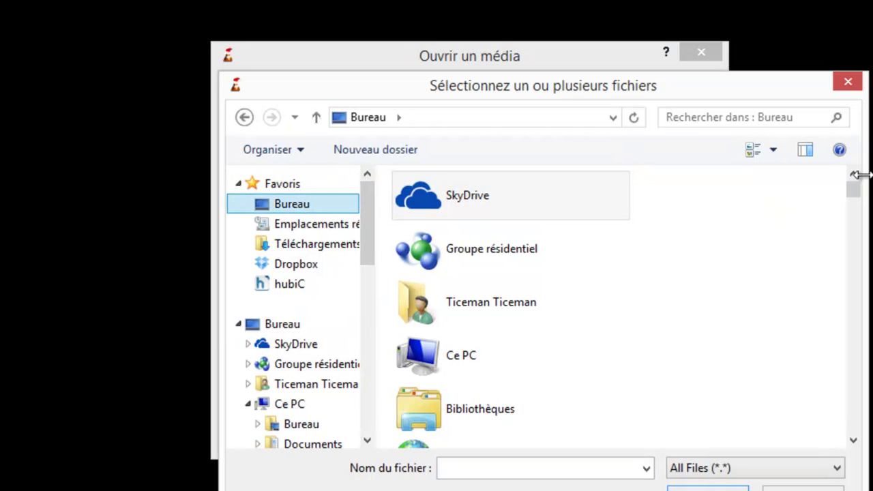
drag(854, 191, 852, 290)
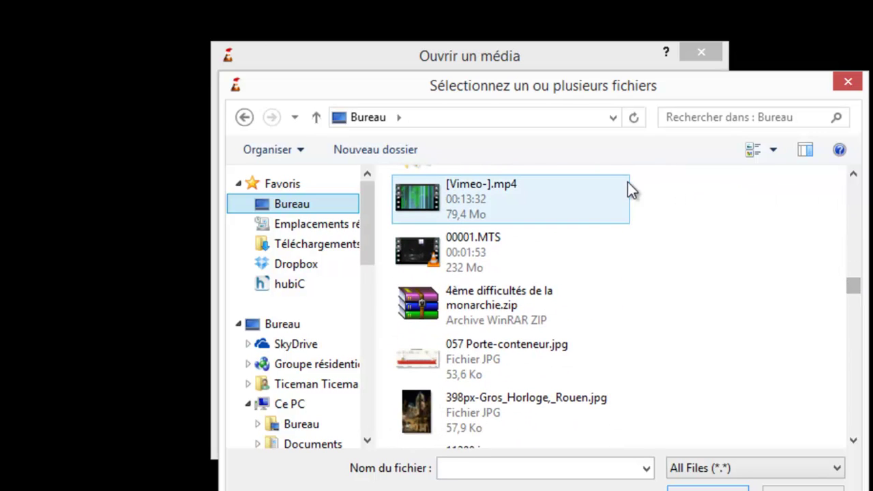
double_click(483, 201)
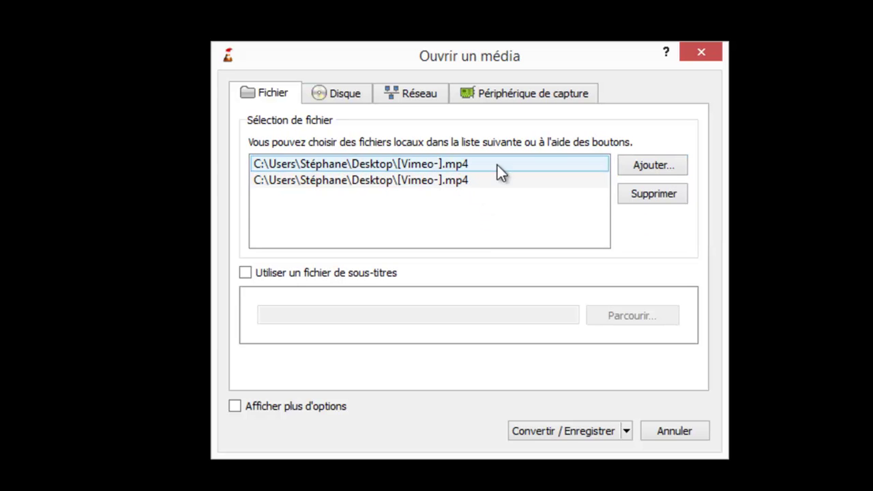
click(641, 194)
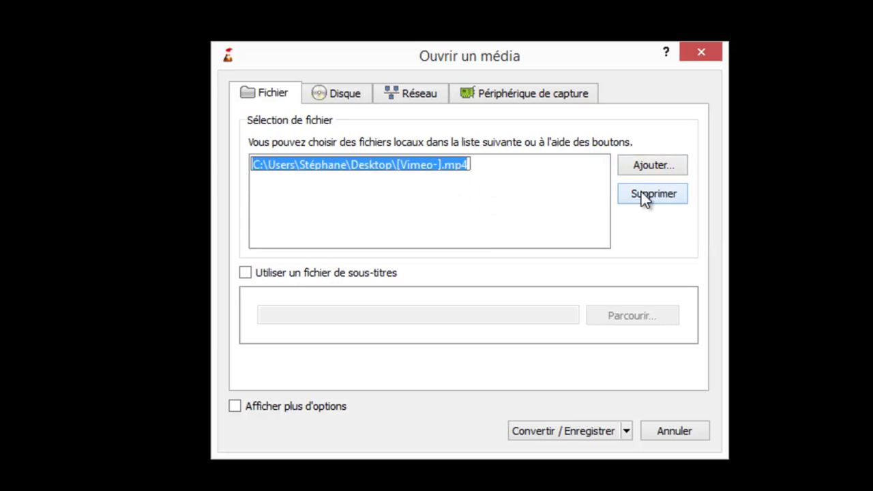
click(526, 183)
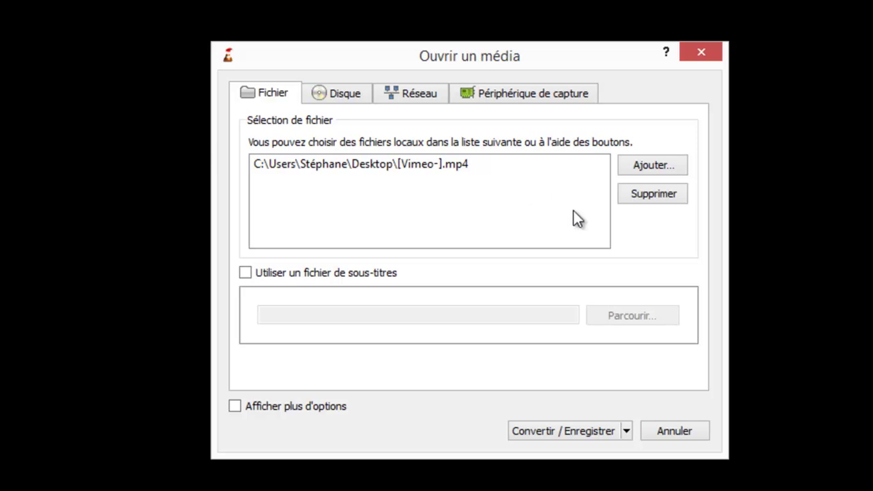
Continue to the conversion settings for the selected video and choose the Audio - MP3 profile.
click(558, 429)
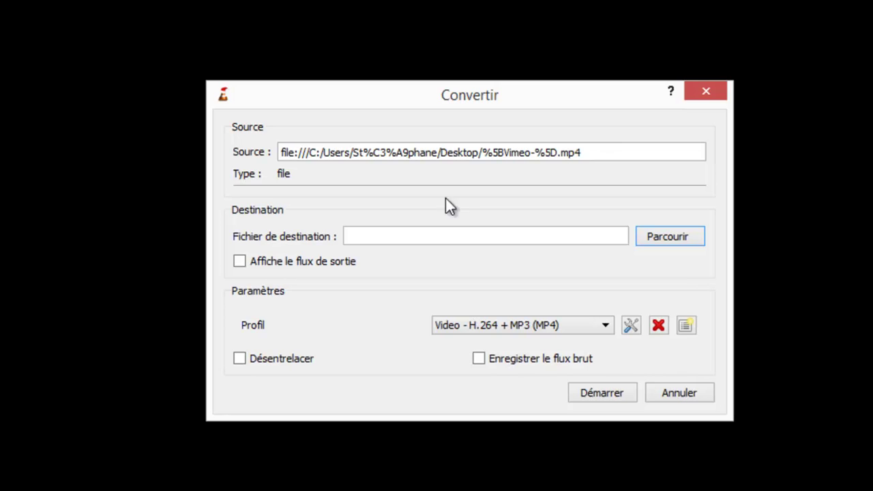
click(653, 240)
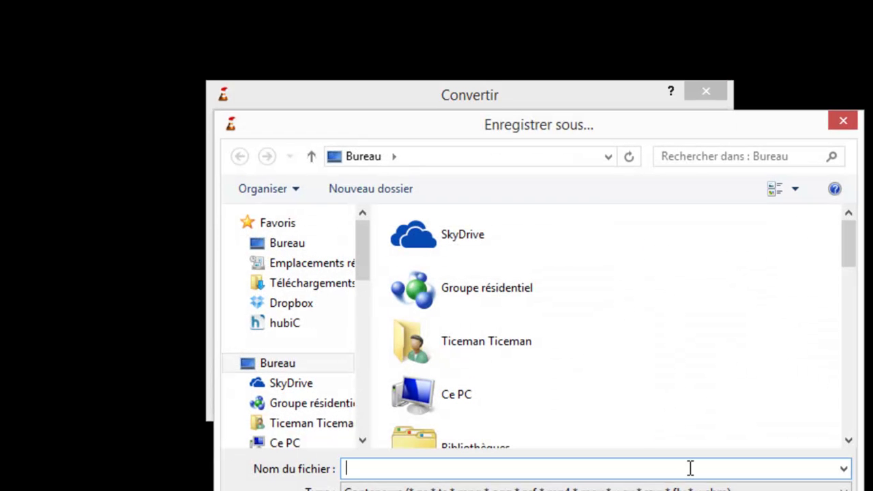
click(788, 490)
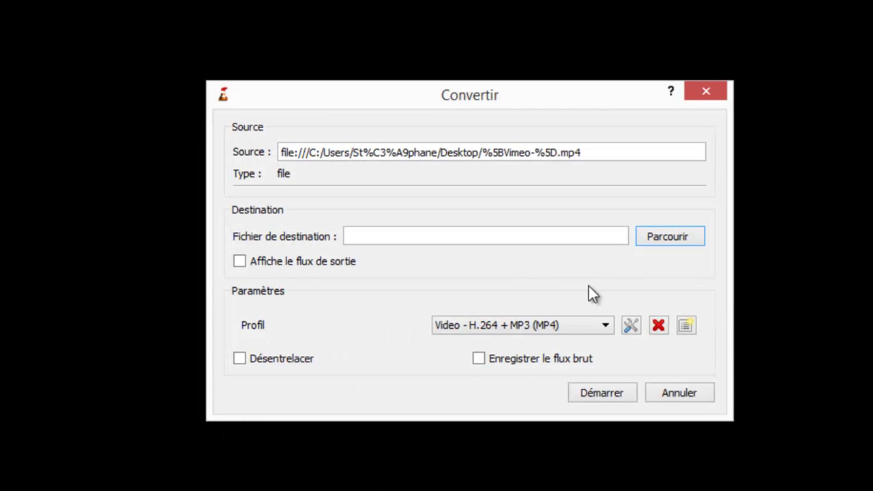
click(552, 323)
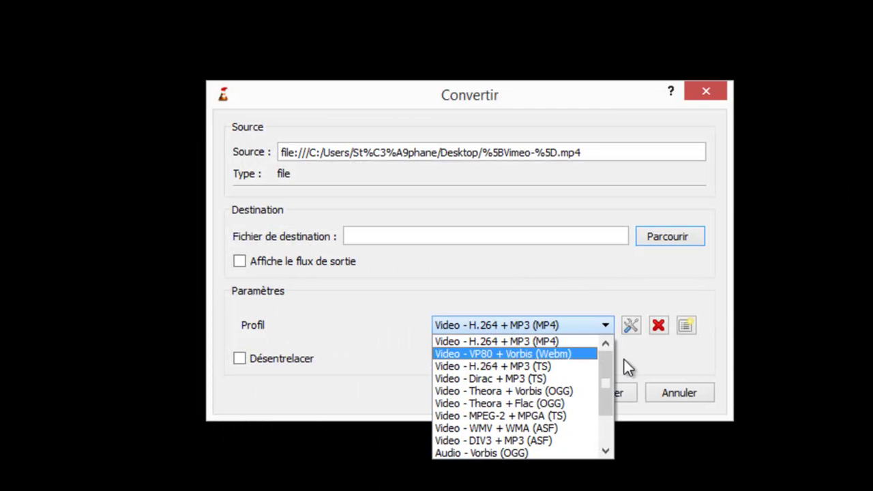
drag(602, 360, 598, 378)
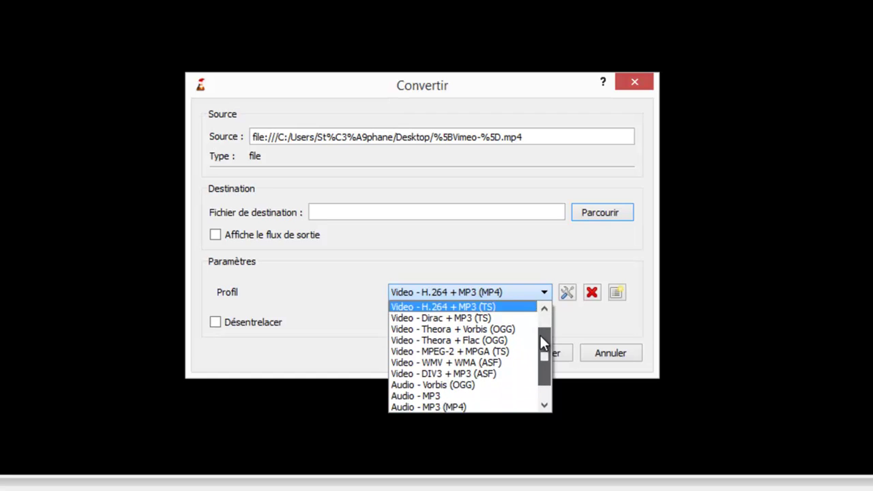
drag(539, 341, 555, 371)
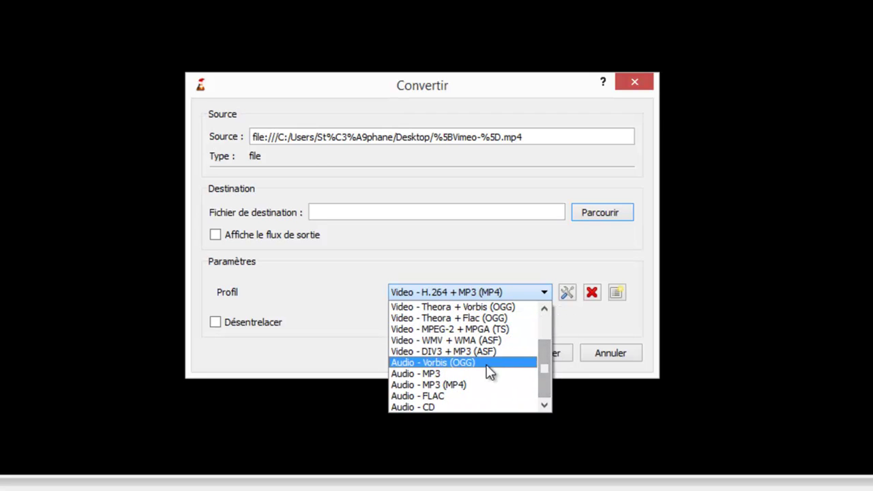
click(436, 374)
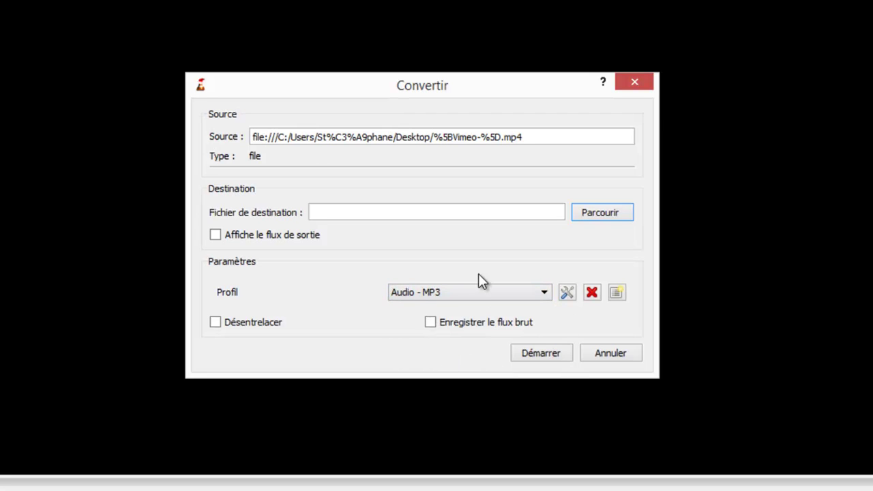
Set the conversion's destination to a desktop file named antoine with the extension mp3.
click(583, 214)
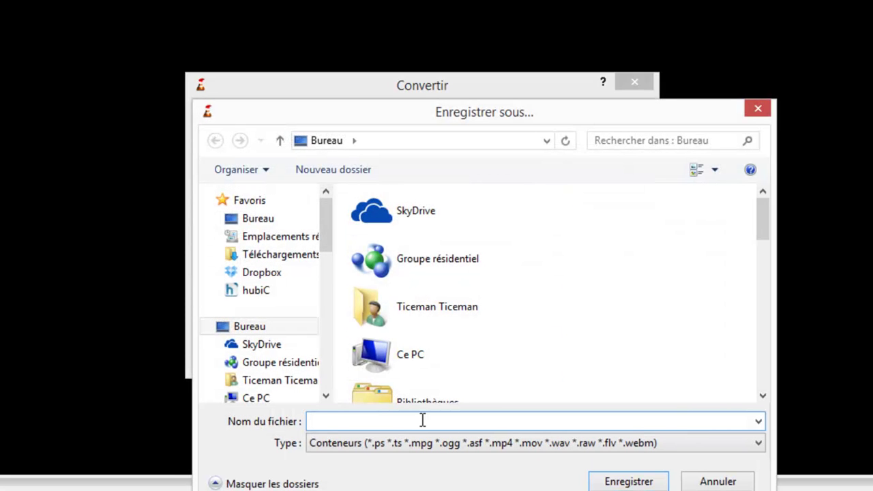
text(antoine)
click(594, 480)
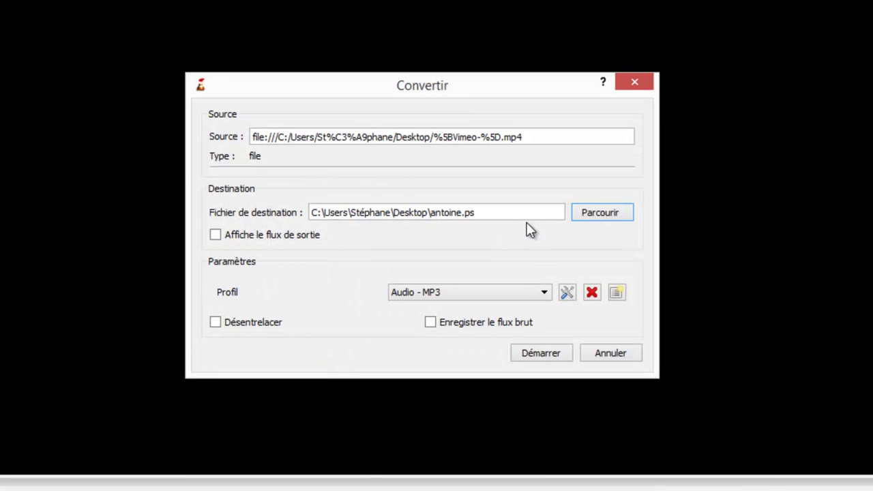
click(498, 214)
key(BackSpace)
key(BackSpace)
text(mp3)
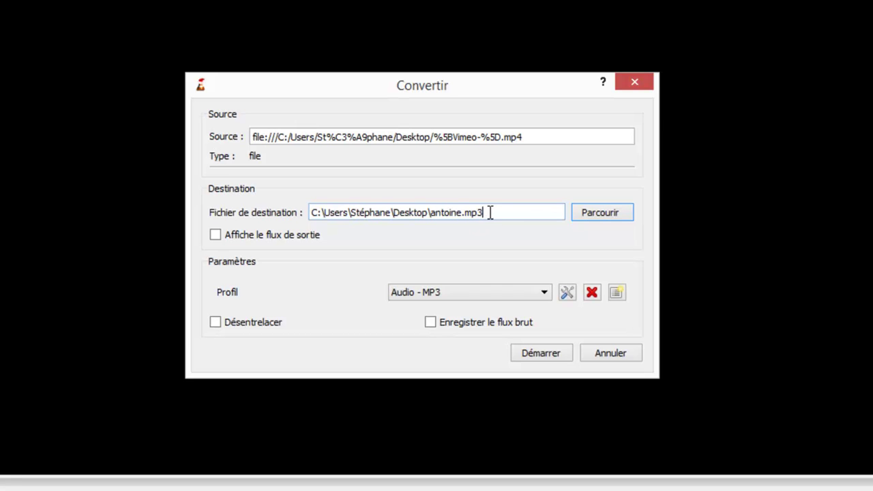
Review the Audio - MP3 profile's encapsulation and video codec settings without saving changes, and start the conversion.
click(565, 293)
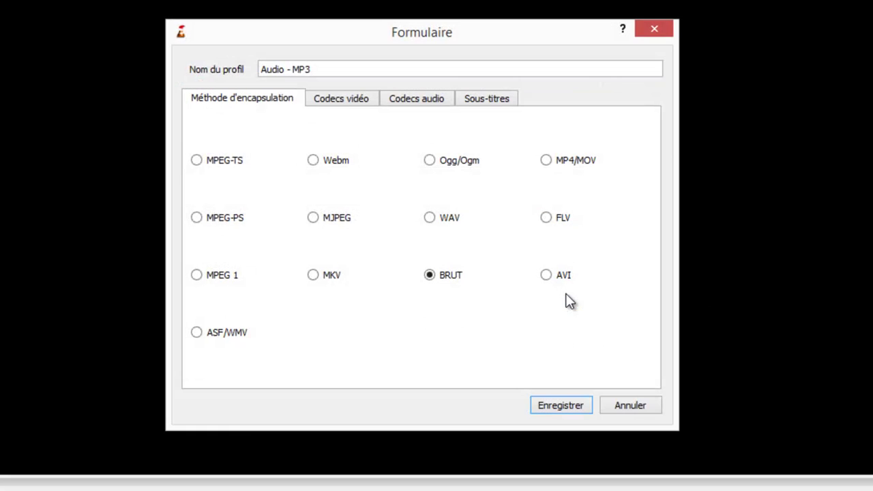
click(351, 101)
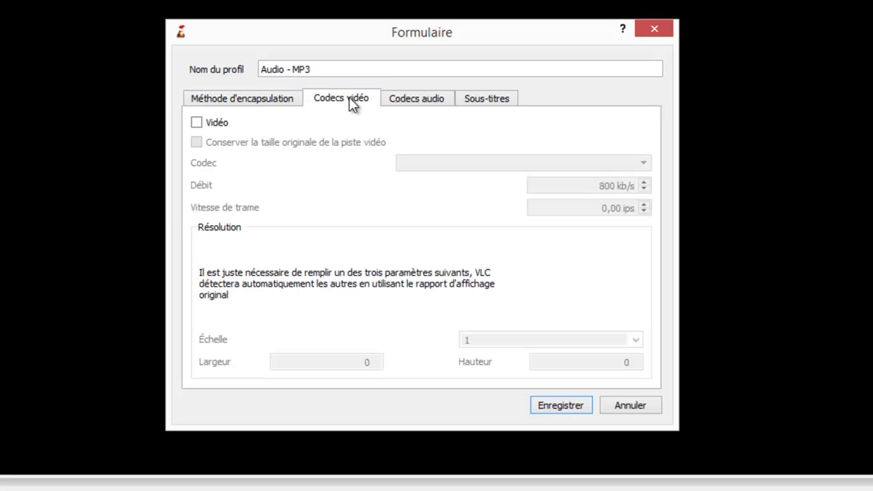
click(255, 97)
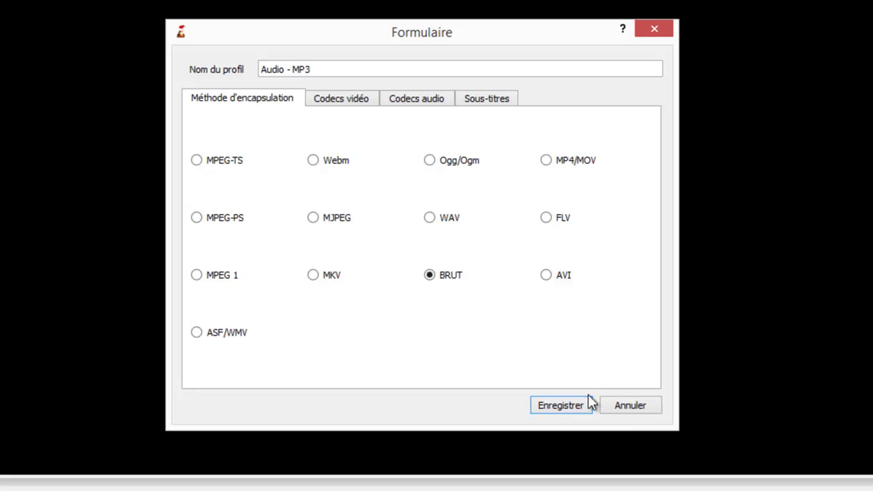
click(629, 410)
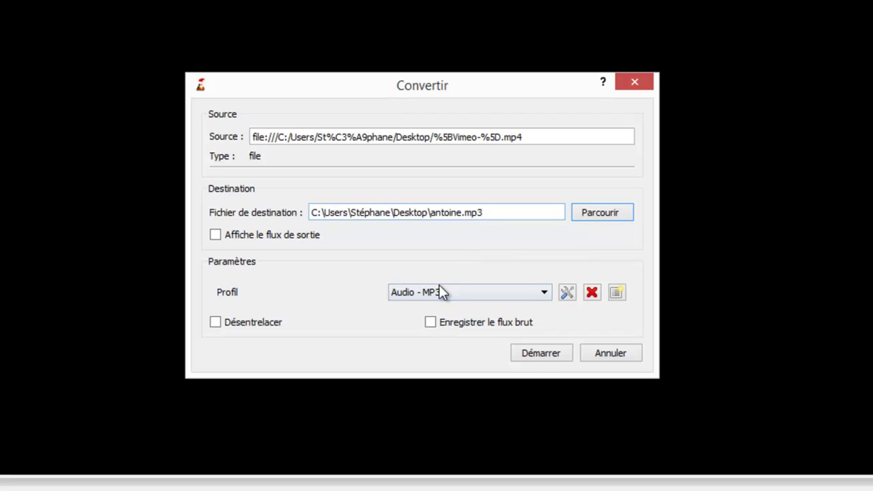
click(544, 359)
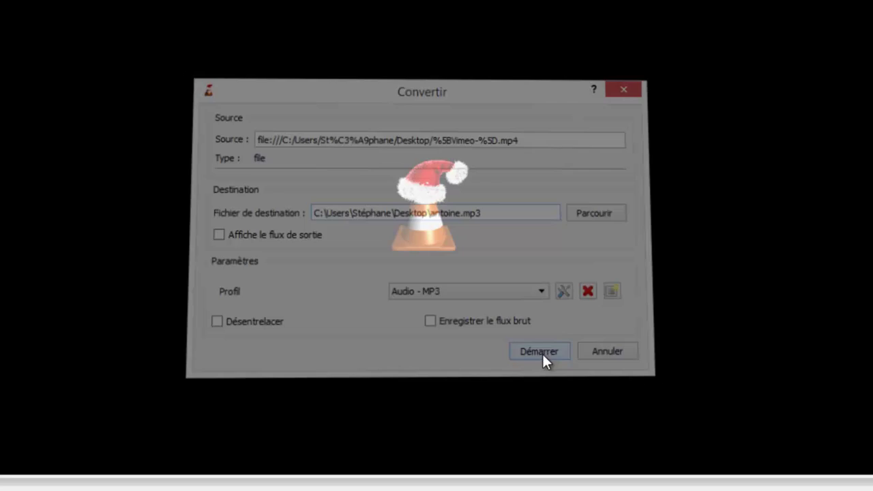